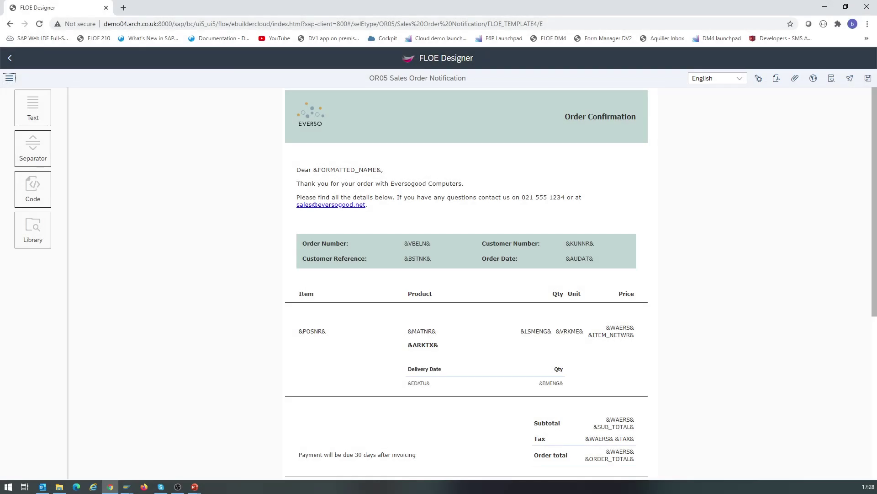
pyautogui.scroll(-2, 581, 282)
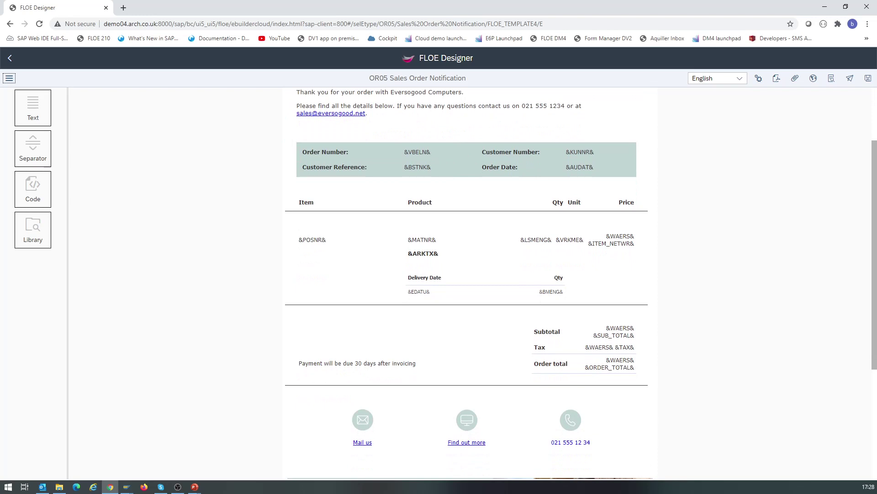
pyautogui.scroll(-3, 466, 282)
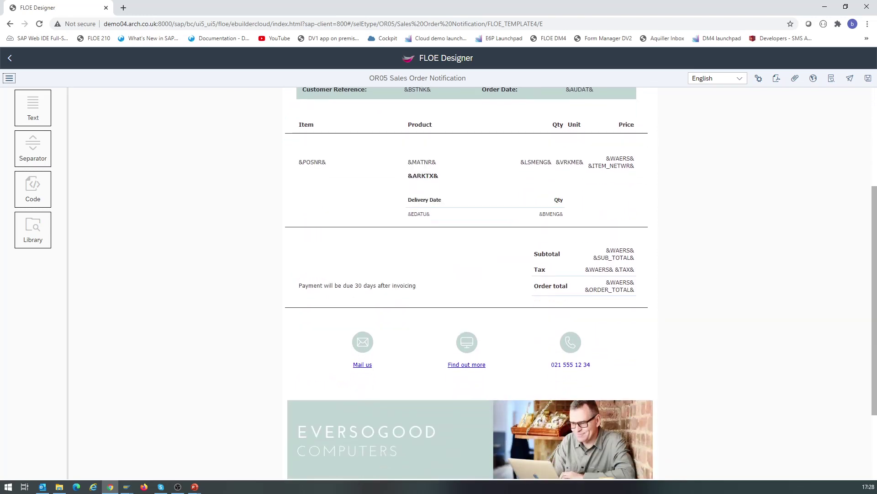
pyautogui.scroll(-2, 466, 282)
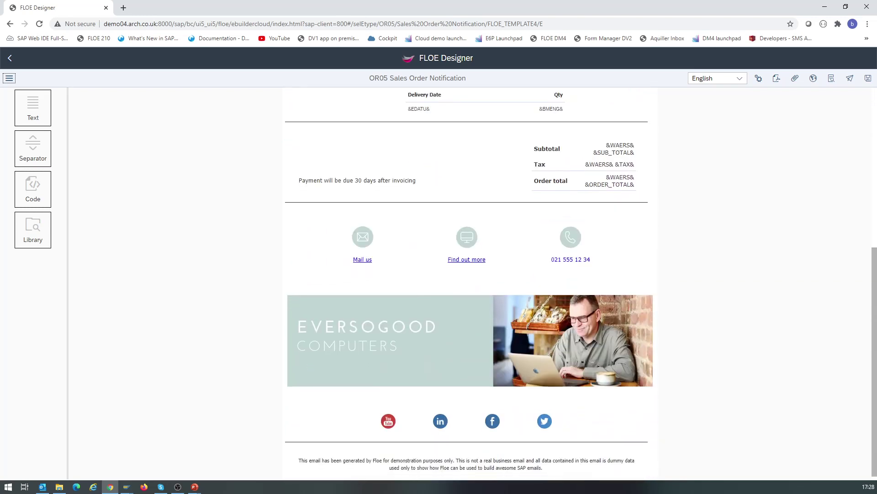
pyautogui.scroll(-1, 466, 283)
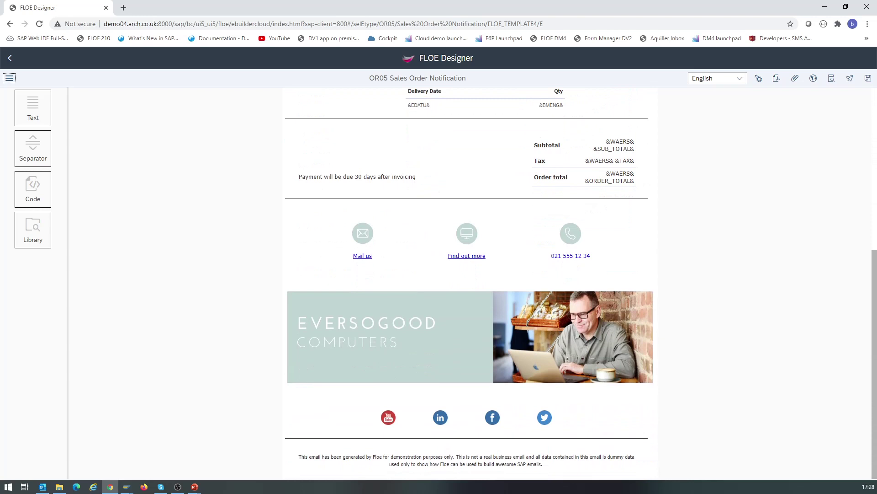
pyautogui.scroll(3, 466, 282)
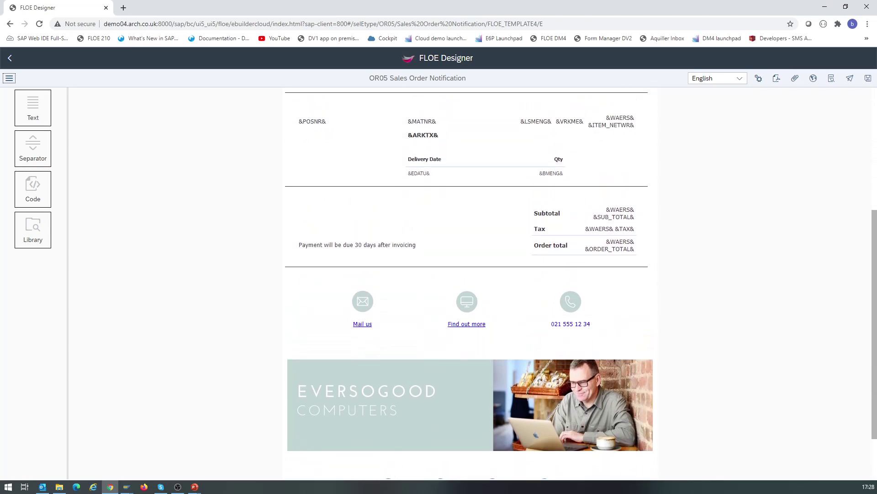
pyautogui.scroll(1, 466, 282)
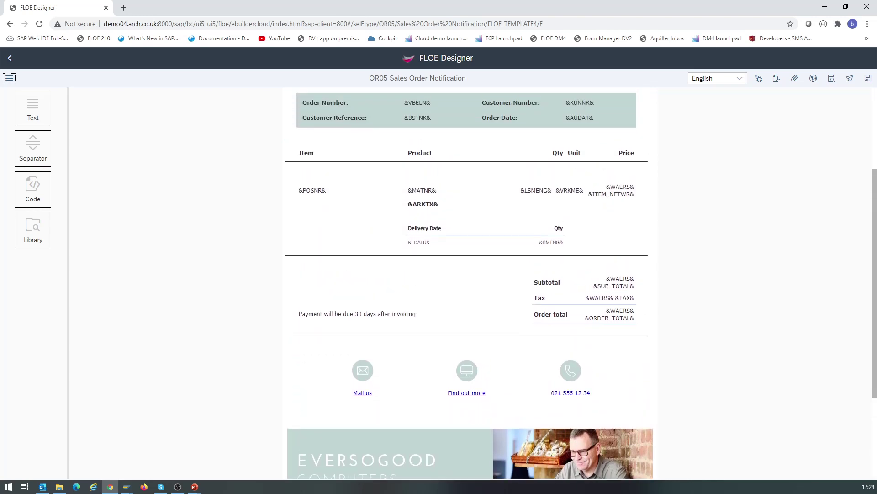
pyautogui.scroll(4, 466, 282)
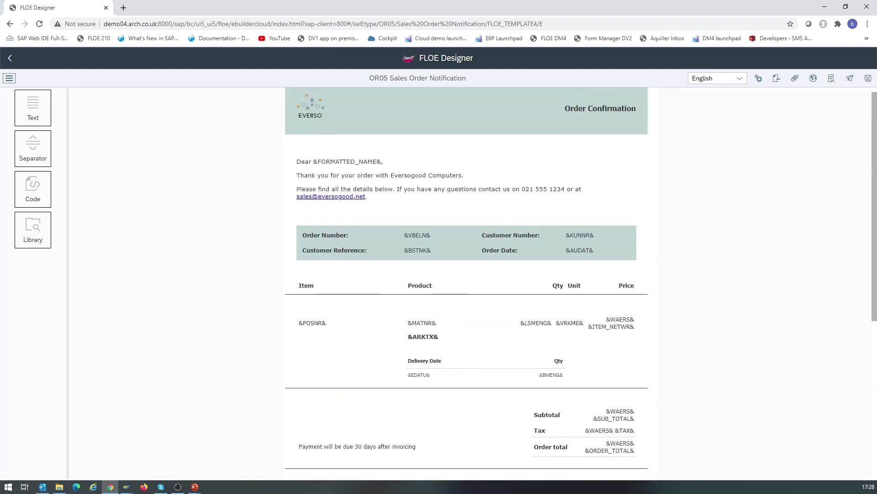
pyautogui.scroll(1, 466, 282)
pyautogui.scroll(1, 466, 283)
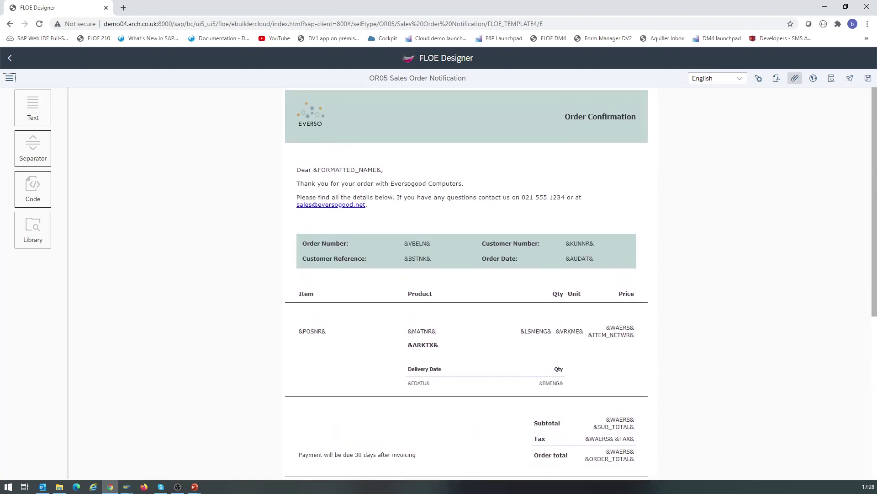
pyautogui.click(795, 78)
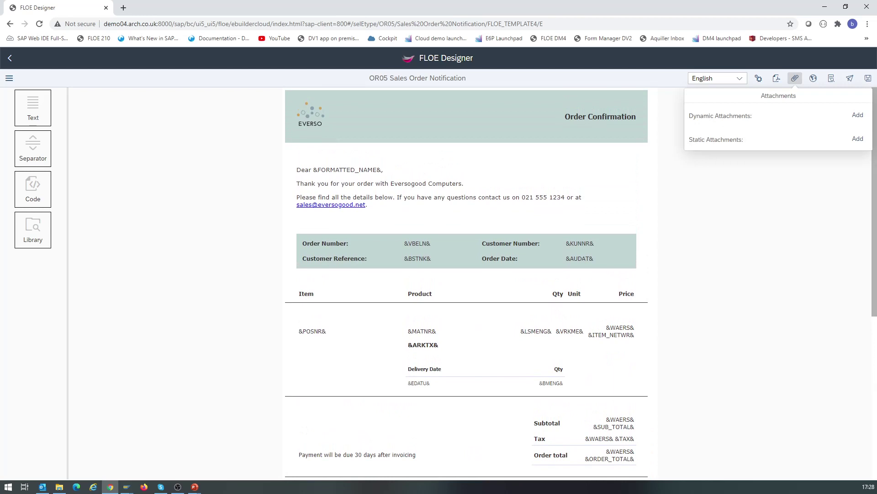
# - Start adding a dynamic attachment to the FLOE template from its Attachments options
pyautogui.click(858, 115)
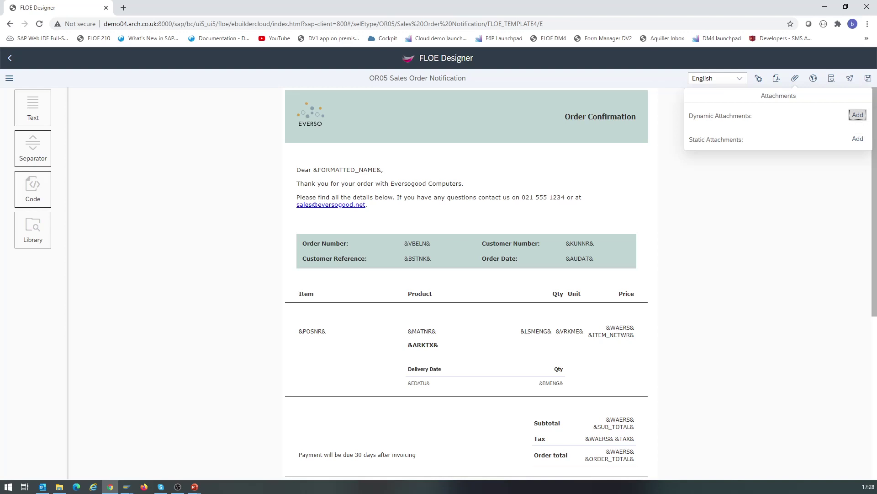
pyautogui.click(857, 114)
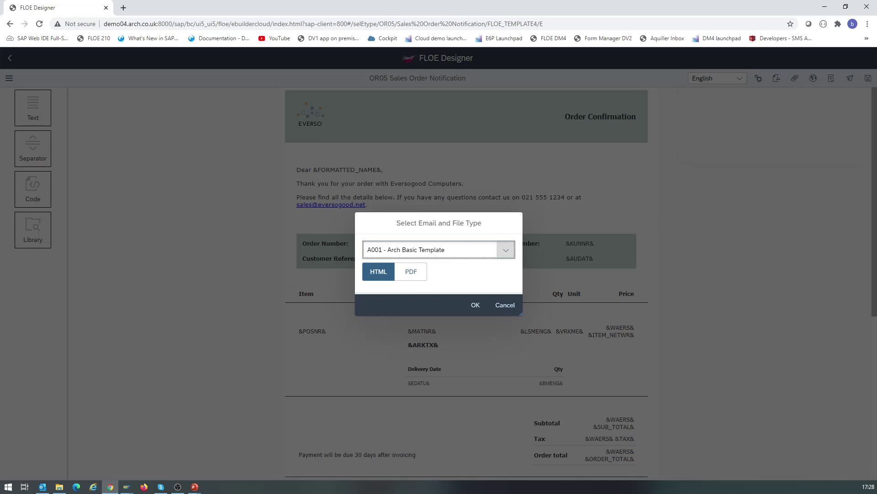
# - Add OR05 - Sales Order Notification as a PDF dynamic attachment
pyautogui.click(505, 249)
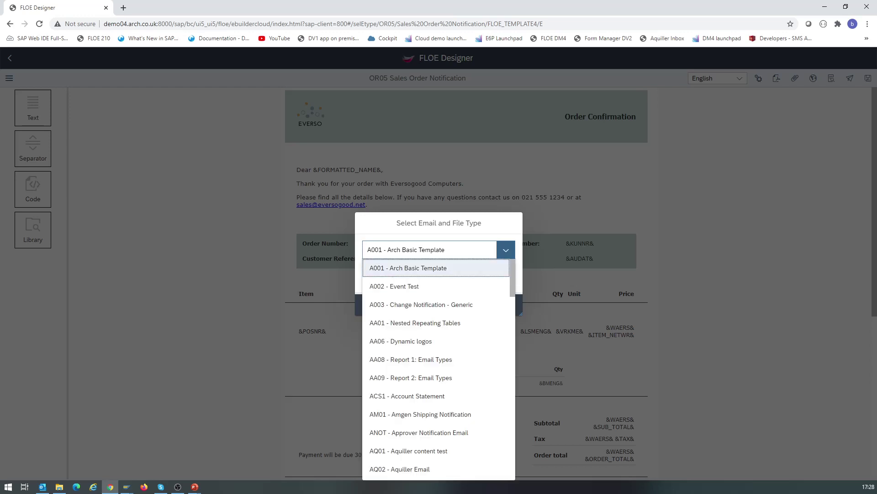
pyautogui.press('o')
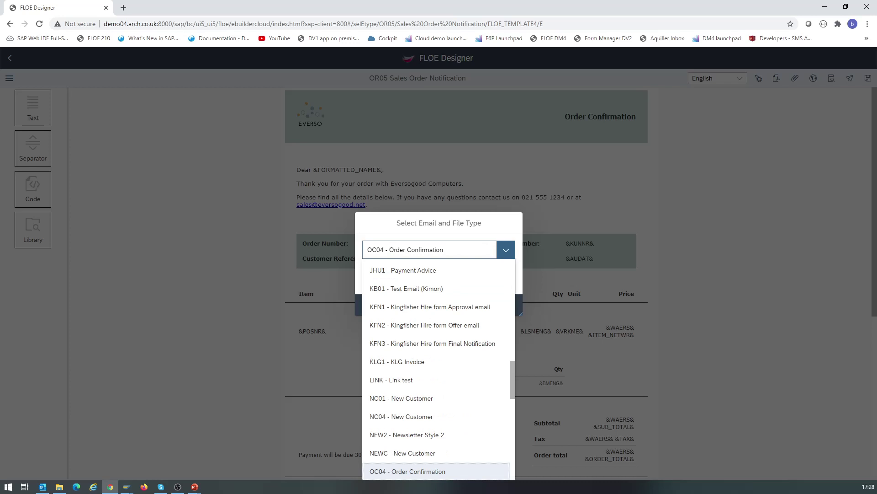
pyautogui.press('r')
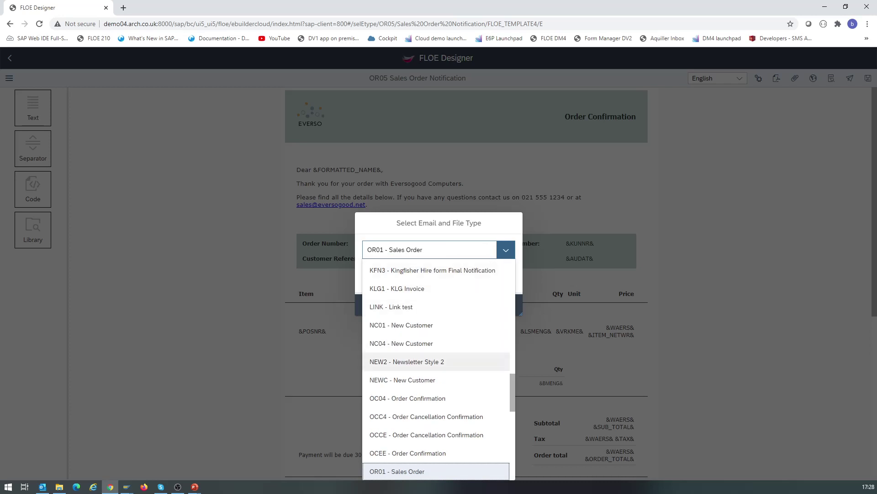
pyautogui.scroll(-1, 436, 357)
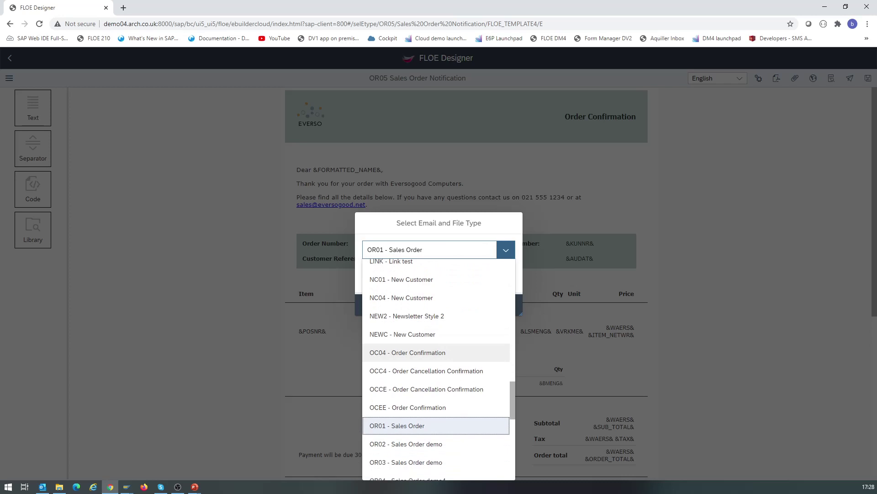
pyautogui.scroll(-3, 437, 359)
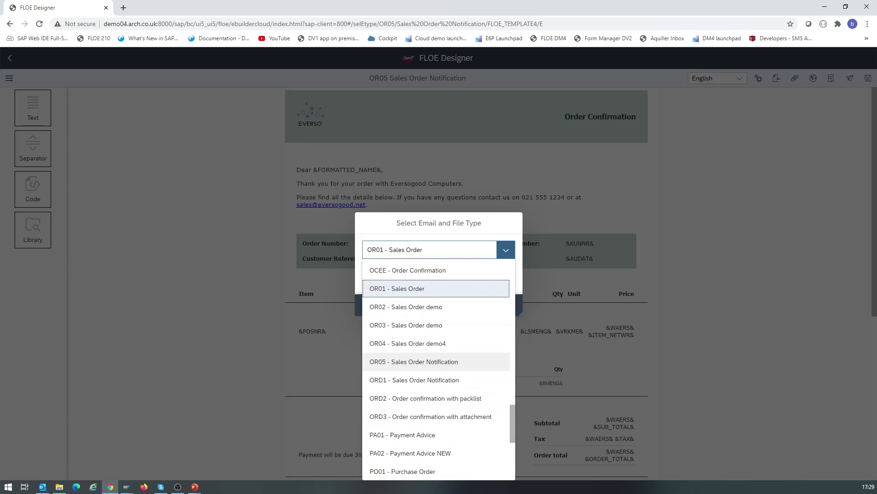
pyautogui.click(414, 361)
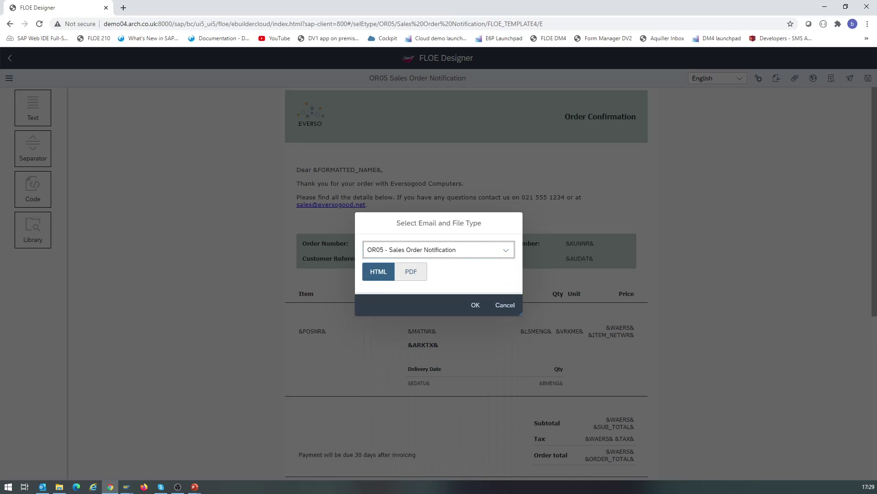
pyautogui.click(411, 272)
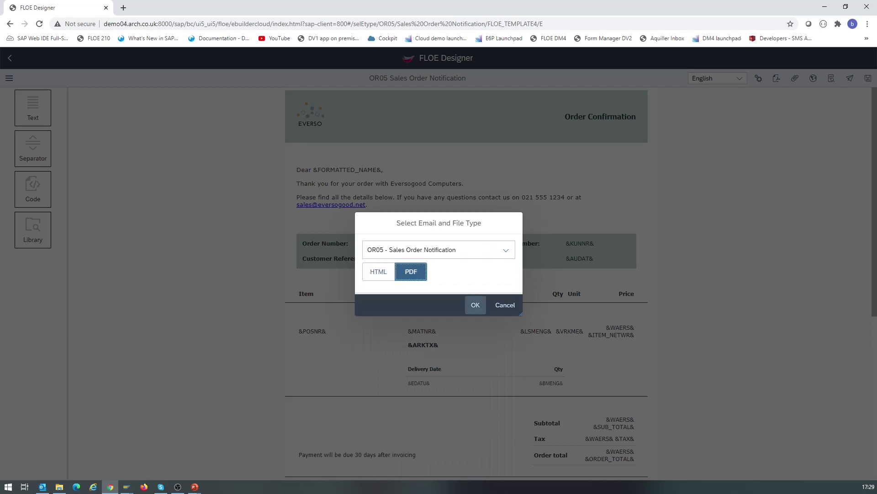
pyautogui.click(475, 304)
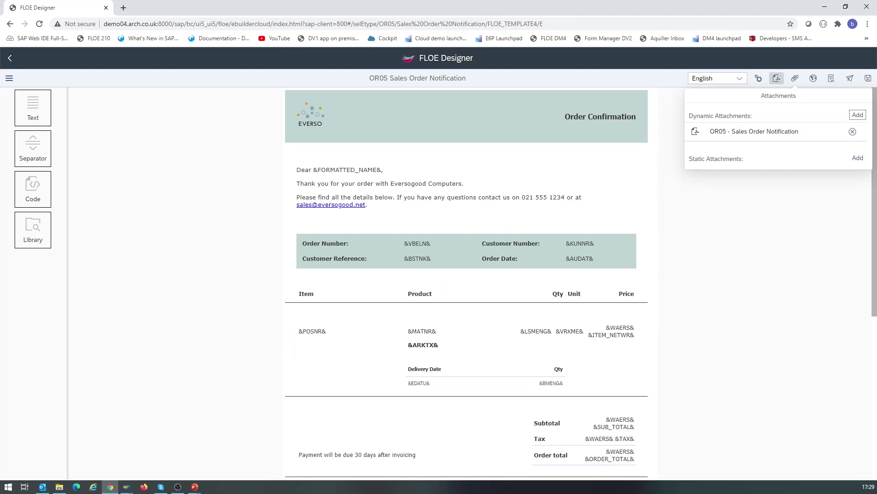
# - Check the Portrait A4 PDF settings, then save the template
pyautogui.click(777, 78)
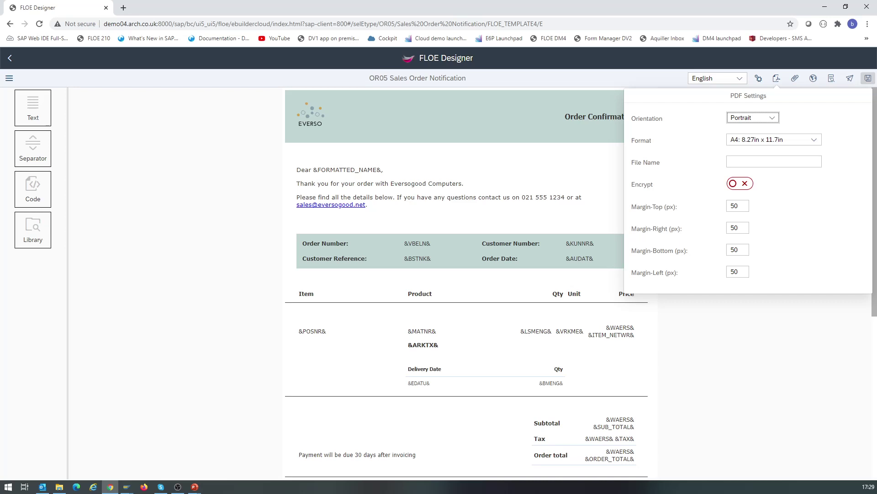
pyautogui.click(868, 78)
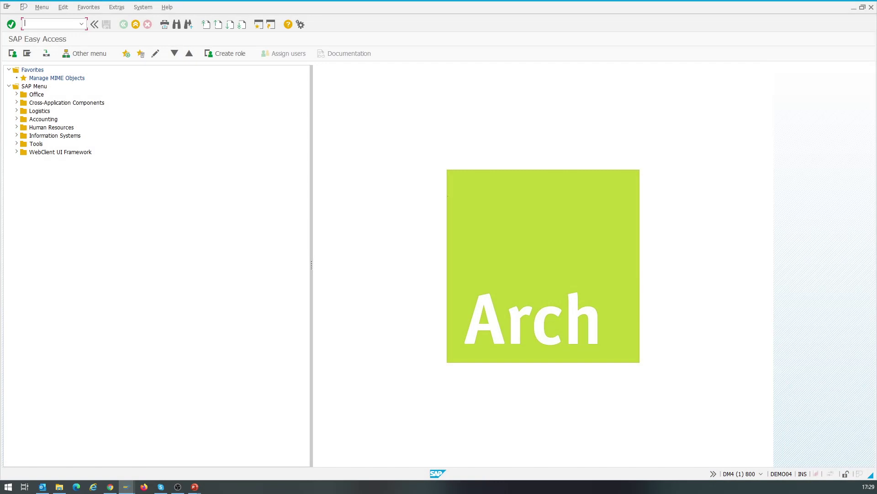
# - In VA02, review order 14632's items HT-1010 and HT-1020, then return to the initial screen
pyautogui.write('va')
pyautogui.write('02')
pyautogui.press('Return')
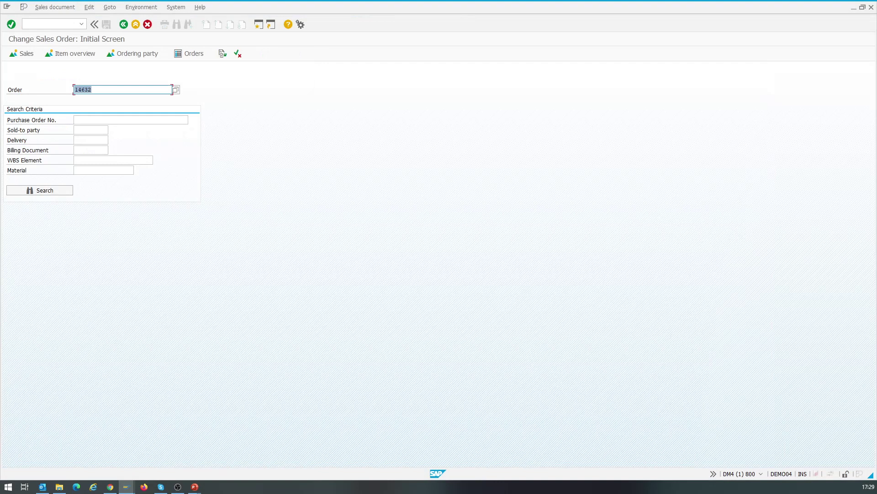
pyautogui.click(22, 53)
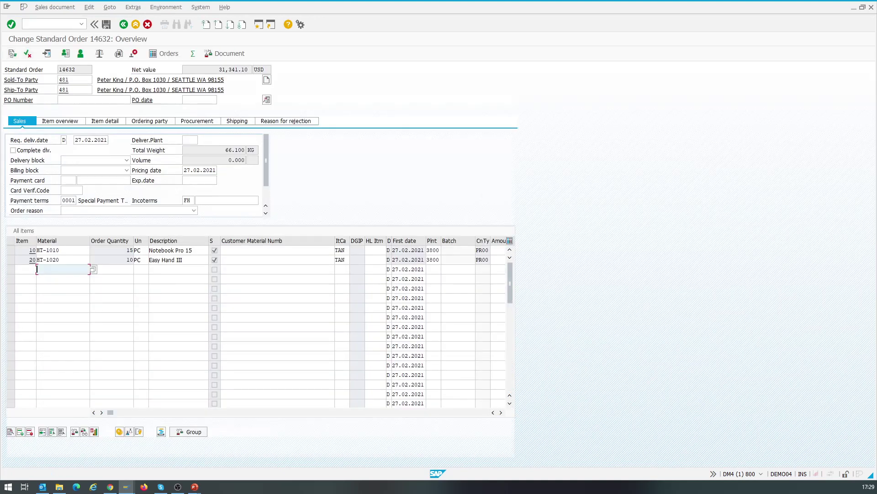
pyautogui.click(59, 250)
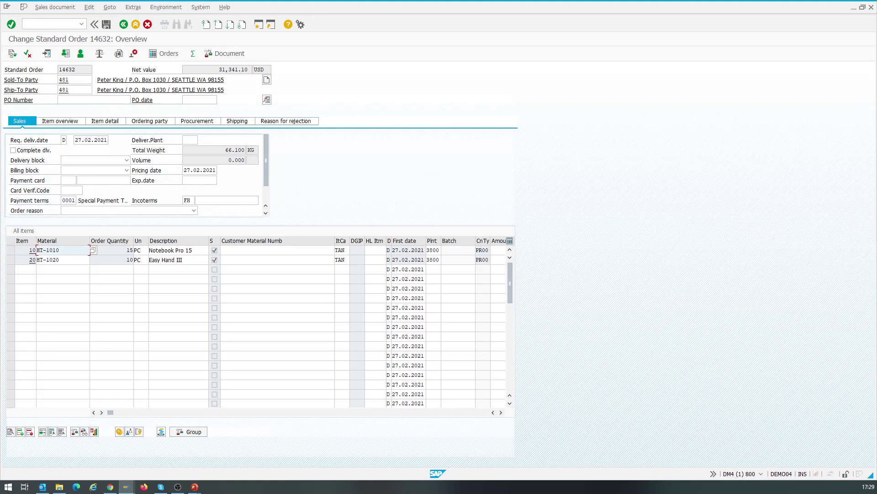
pyautogui.click(59, 259)
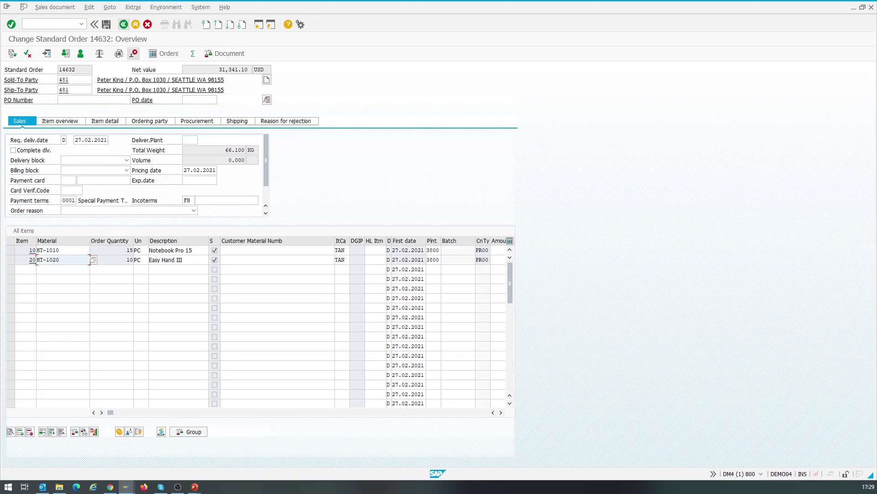
pyautogui.click(123, 24)
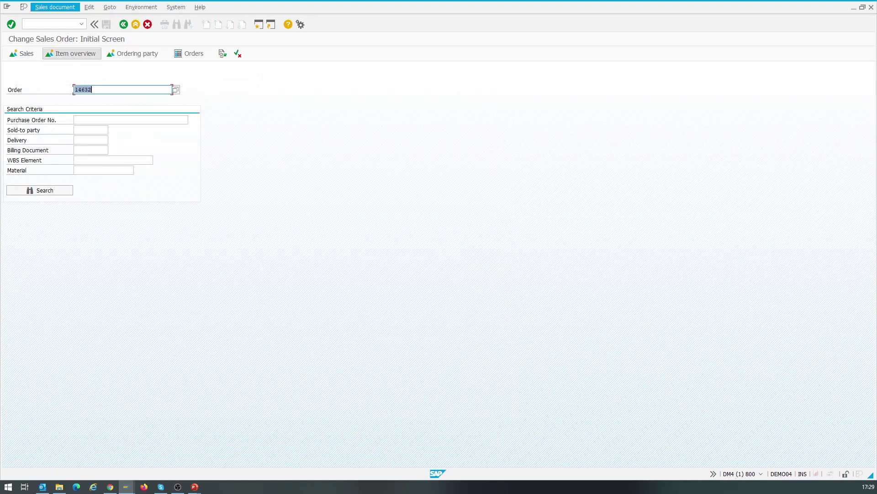
pyautogui.click(55, 8)
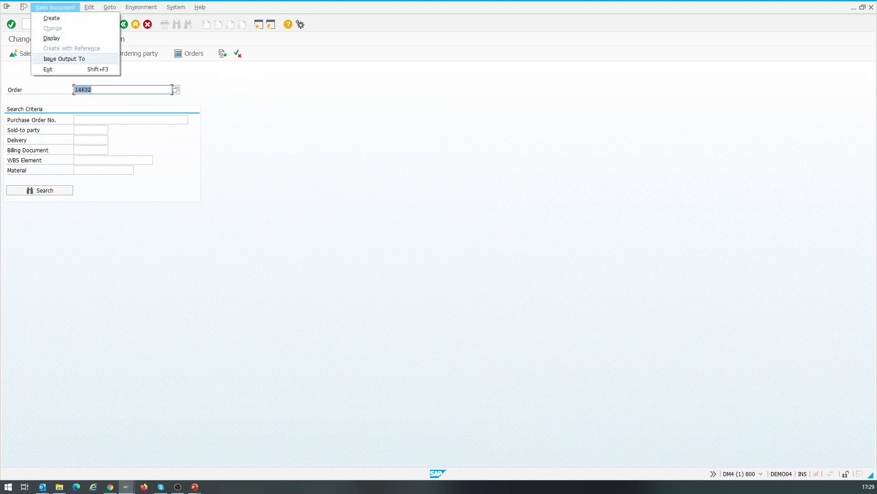
# - Issue the ZFL3 Floe 210 output for order 14632 and open its print preview
pyautogui.click(64, 59)
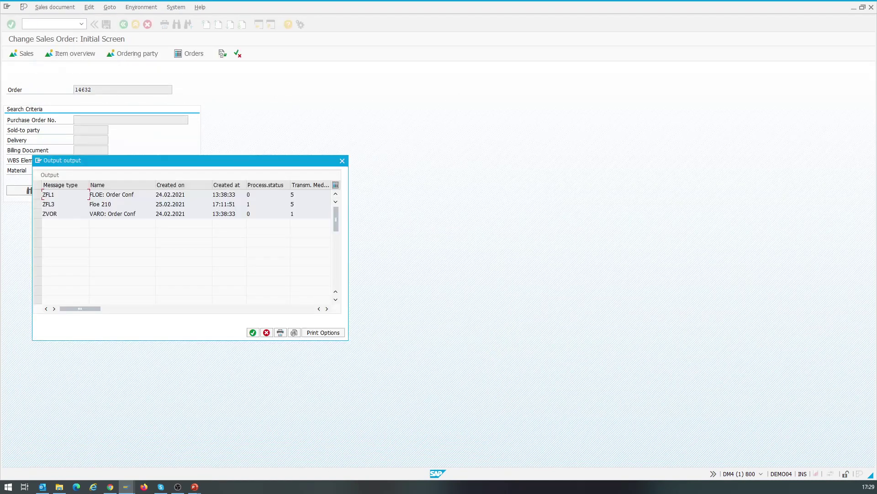
pyautogui.click(42, 204)
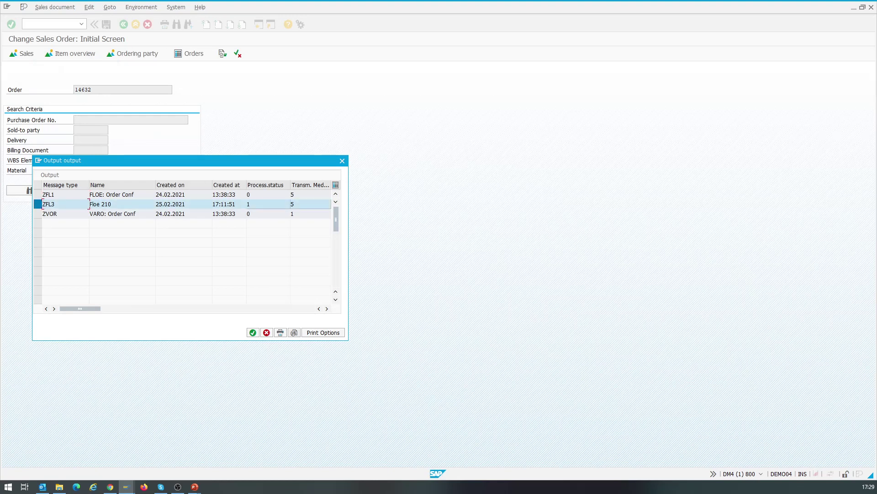
pyautogui.click(294, 332)
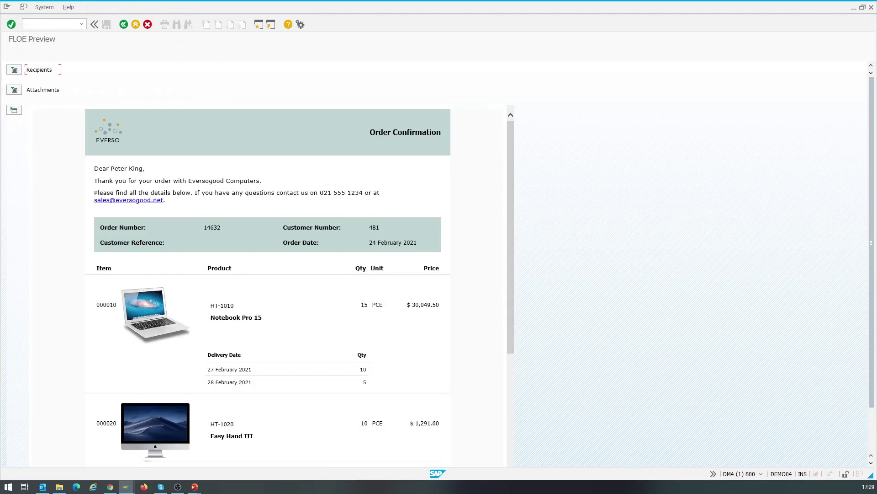
pyautogui.scroll(-2, 268, 283)
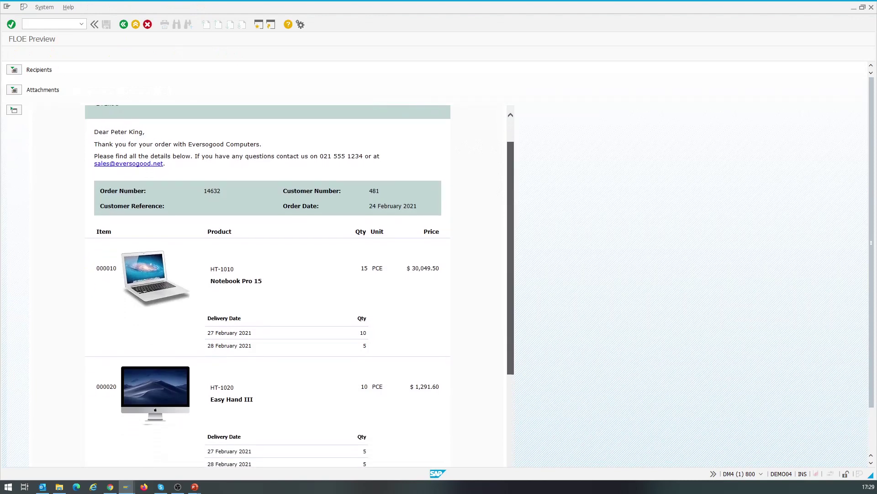
pyautogui.scroll(-4, 268, 283)
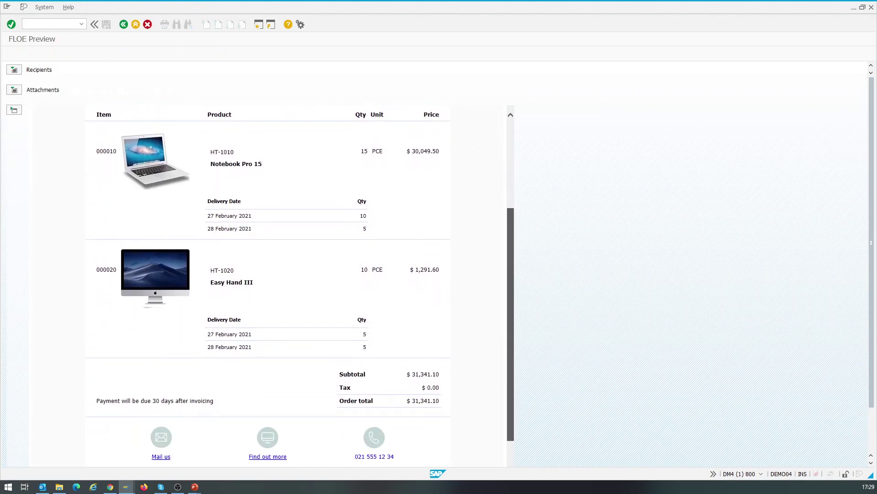
pyautogui.scroll(-2, 268, 283)
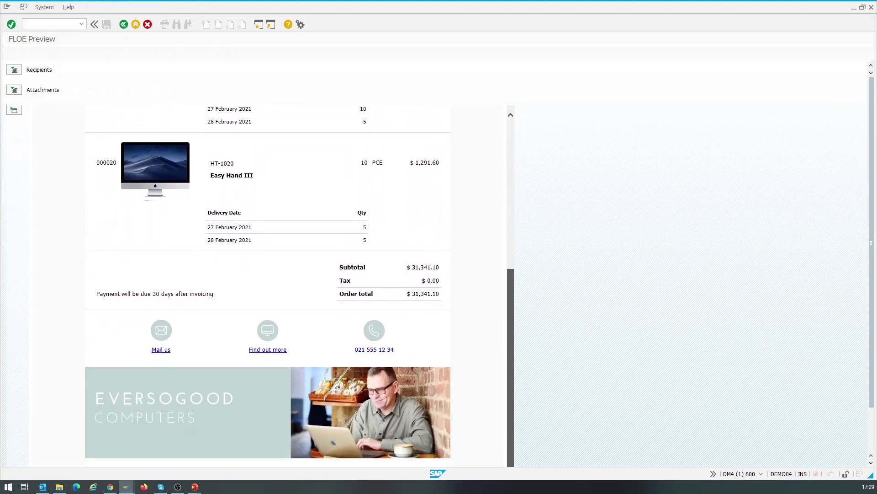
pyautogui.scroll(8, 268, 283)
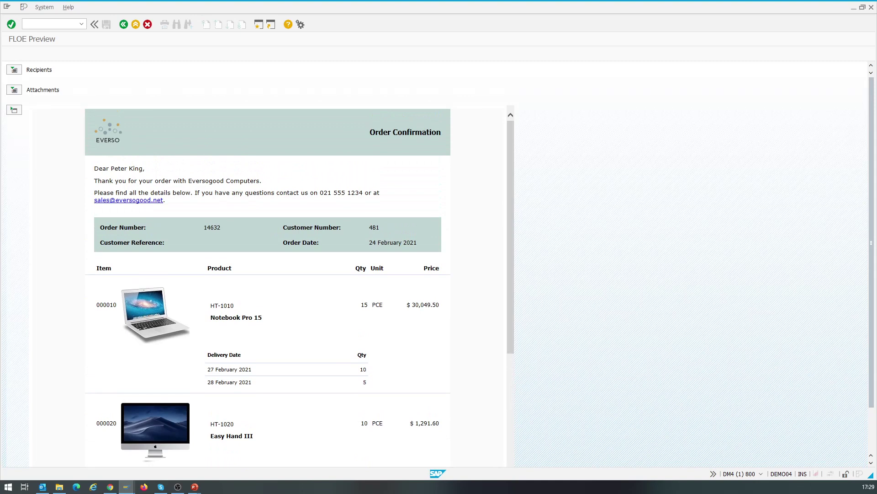
pyautogui.click(14, 90)
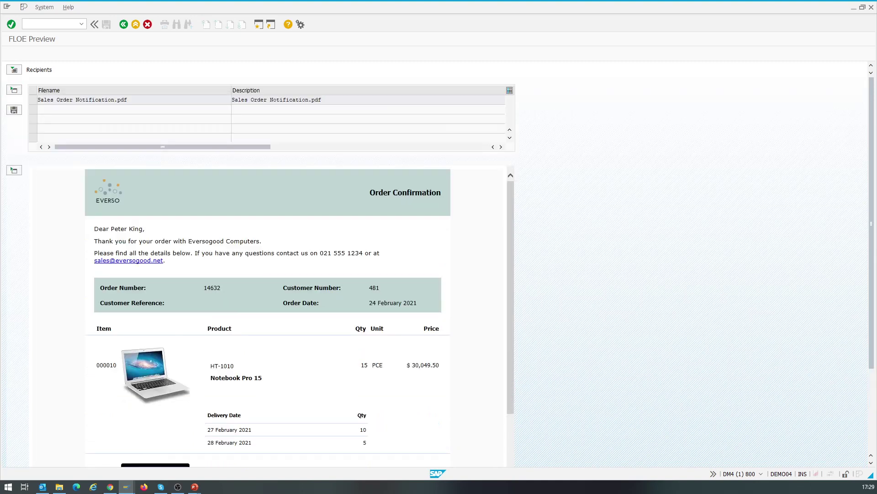
pyautogui.click(124, 24)
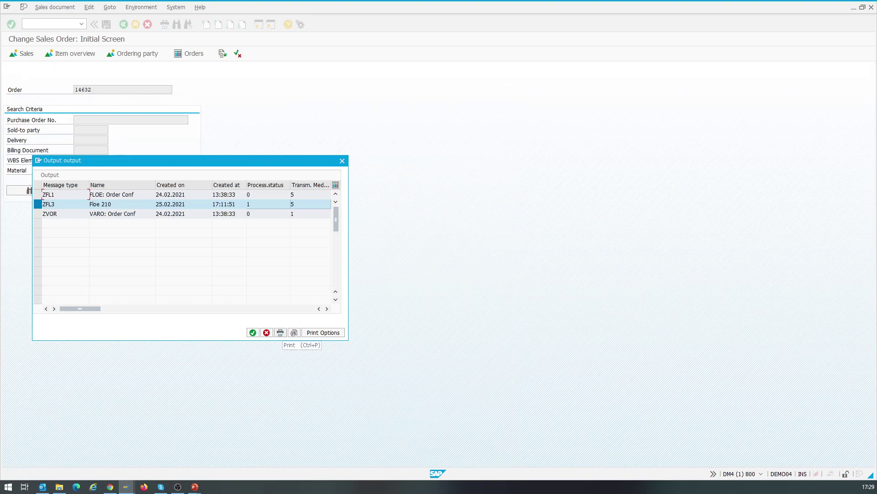
pyautogui.click(280, 332)
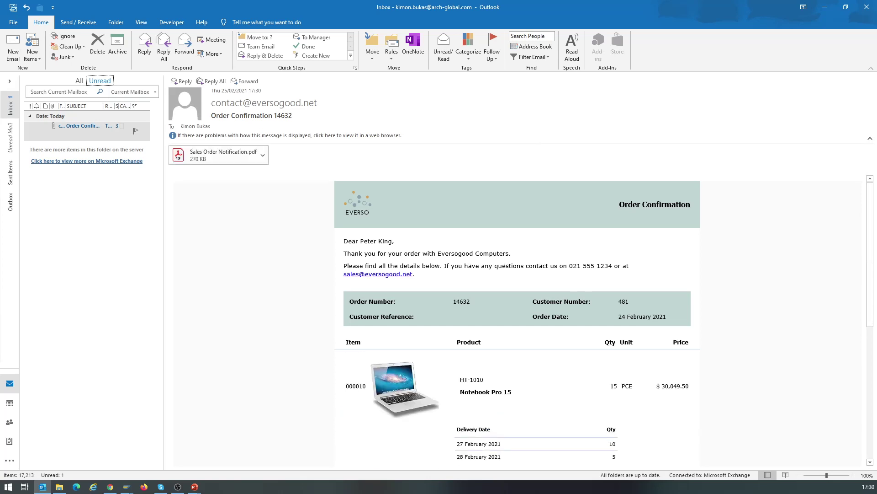
# - Open the Order Confirmation 14632 email, scroll its body, and select the Sales Order Notification.pdf attachment
pyautogui.press('Return')
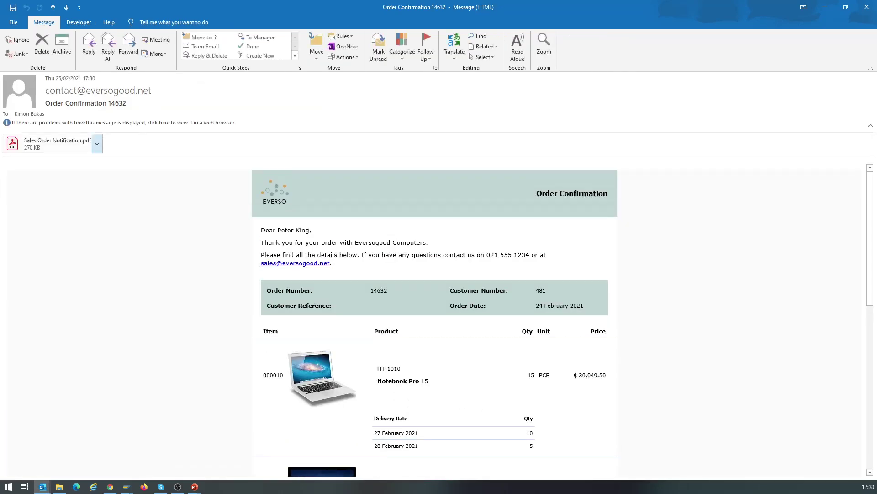
pyautogui.scroll(-3, 434, 320)
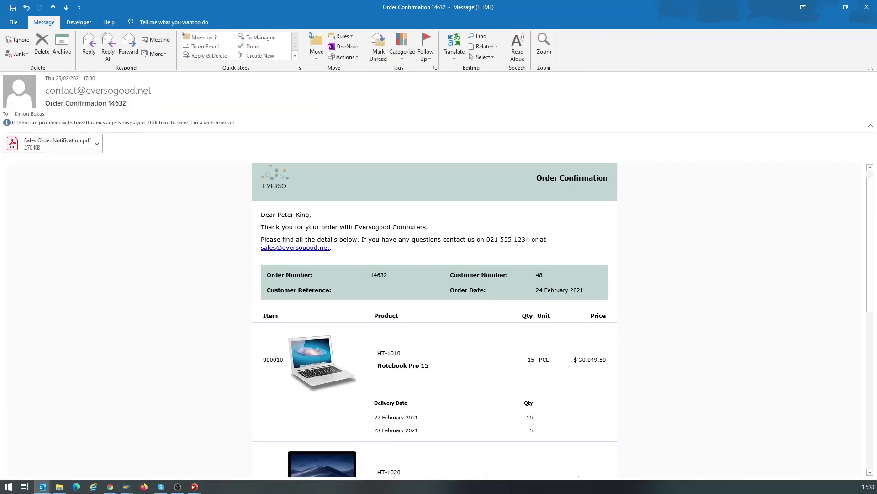
pyautogui.scroll(-4, 434, 320)
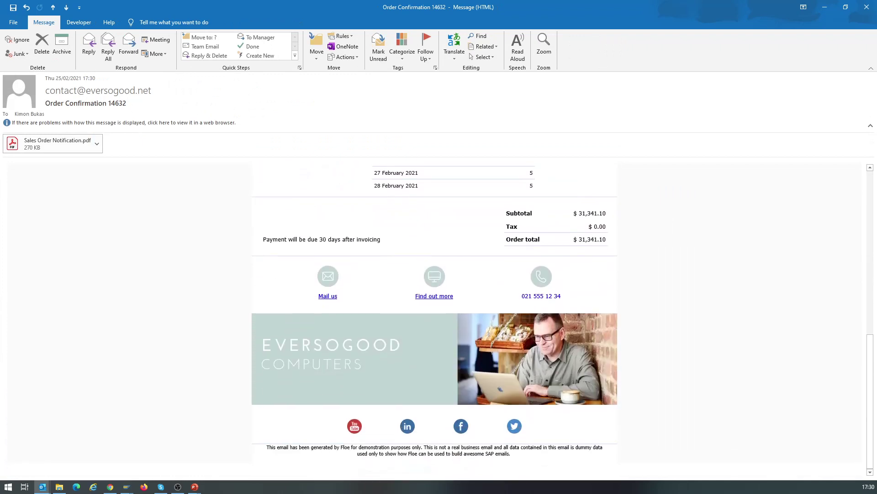
pyautogui.scroll(2, 434, 320)
pyautogui.scroll(5, 434, 320)
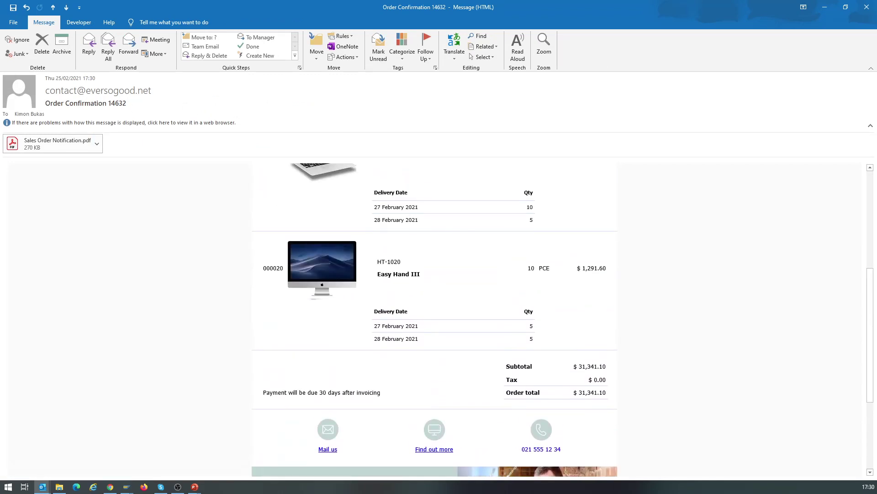
pyautogui.scroll(1, 434, 320)
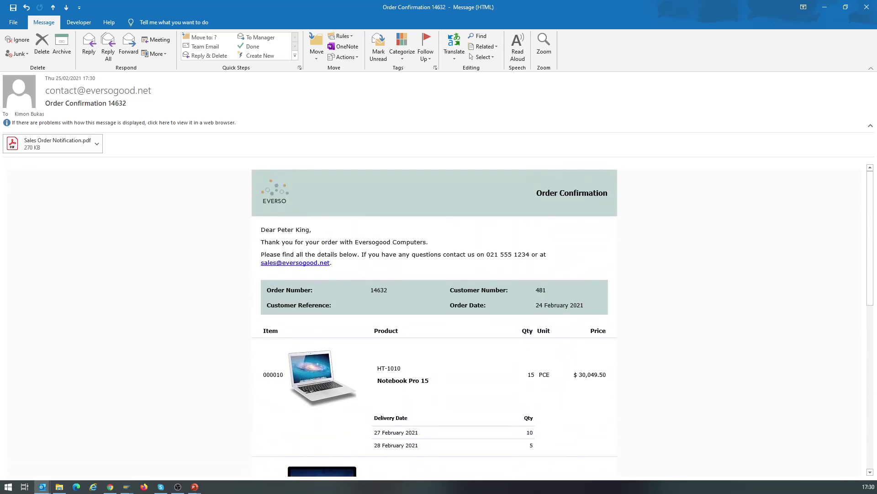
pyautogui.click(53, 143)
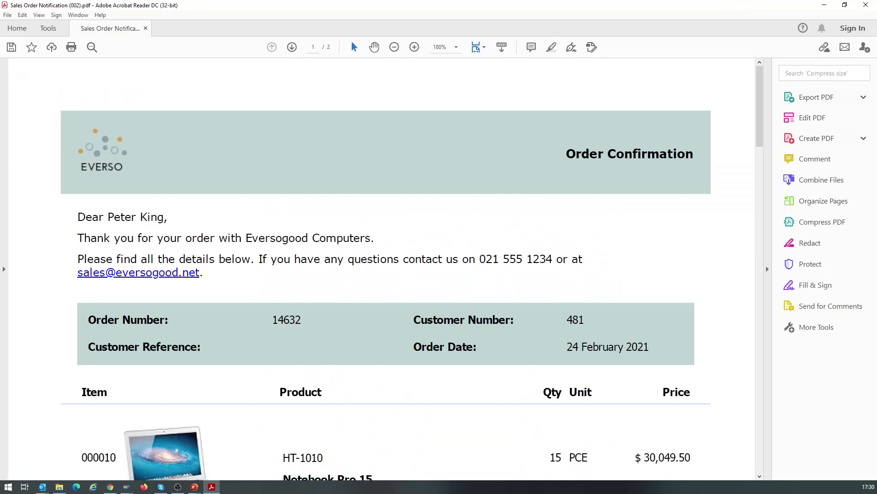
# - Scroll through both PDF pages past the $31,341.10 total to the closing disclaimer
pyautogui.scroll(-3, 412, 274)
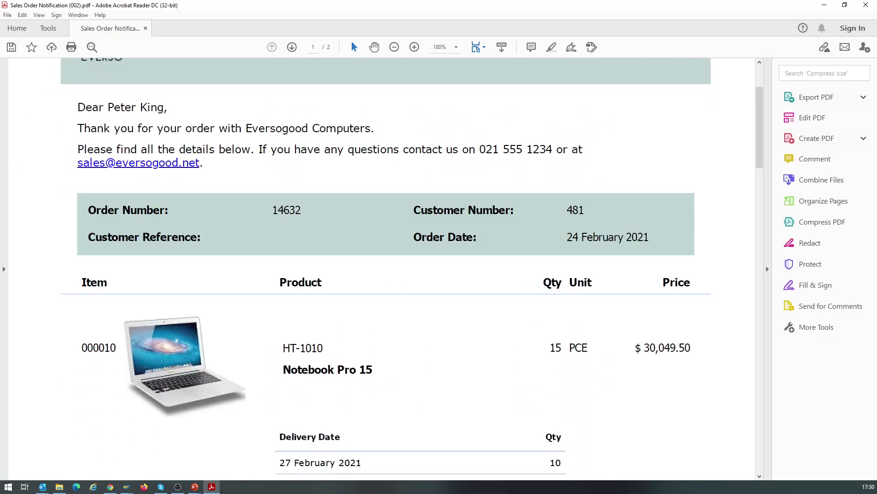
pyautogui.scroll(-8, 411, 265)
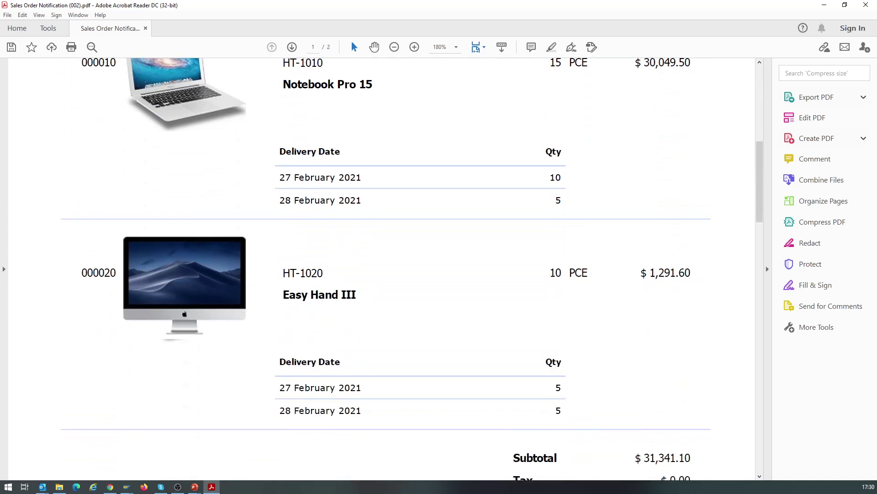
pyautogui.scroll(-6, 384, 270)
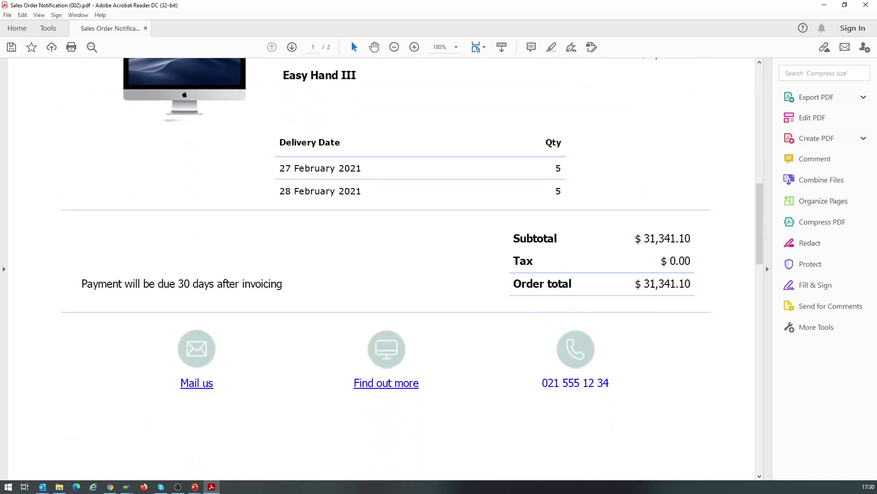
pyautogui.scroll(-4, 382, 270)
pyautogui.scroll(-5, 382, 270)
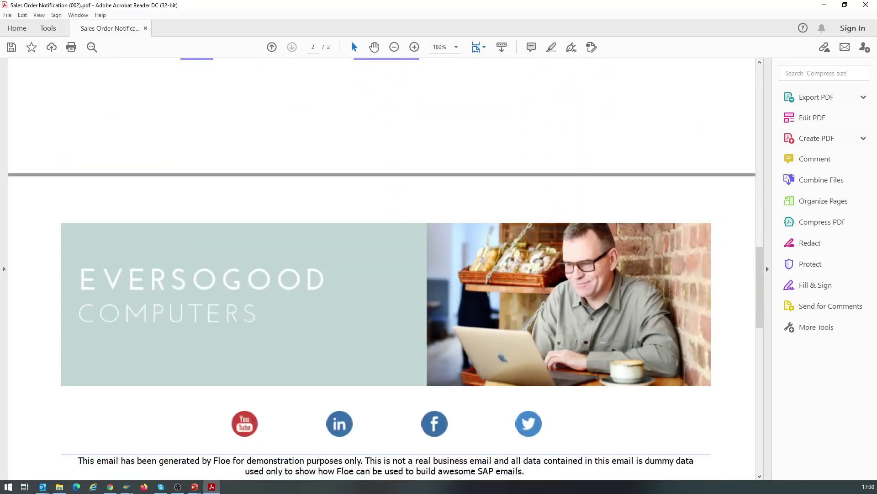
pyautogui.scroll(-7, 382, 270)
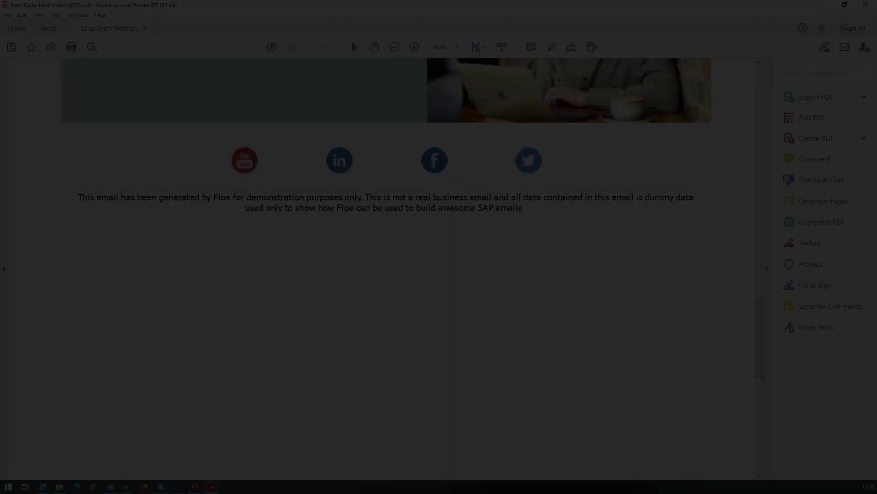